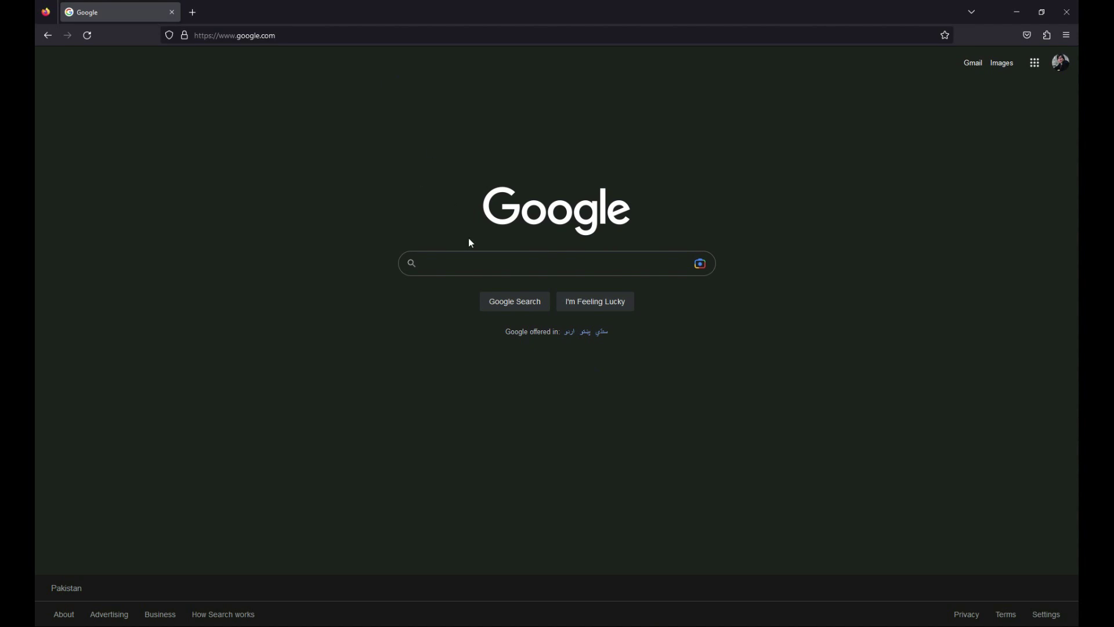
# Search Google for 'openai' and go to the OpenAI website's API page.
pyautogui.click(461, 258)
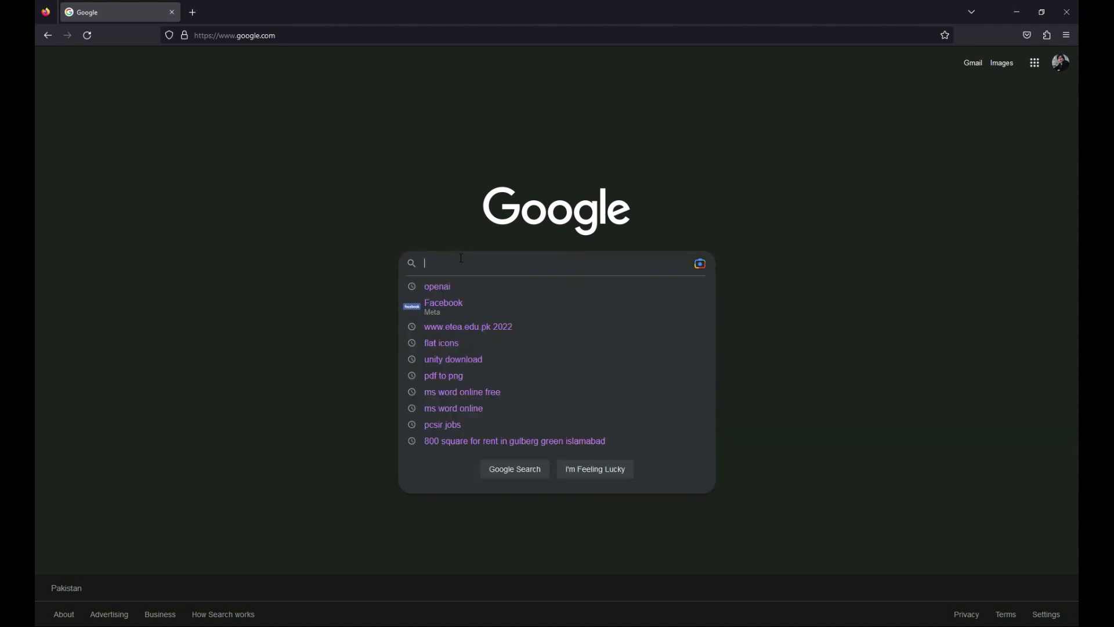
pyautogui.write('open')
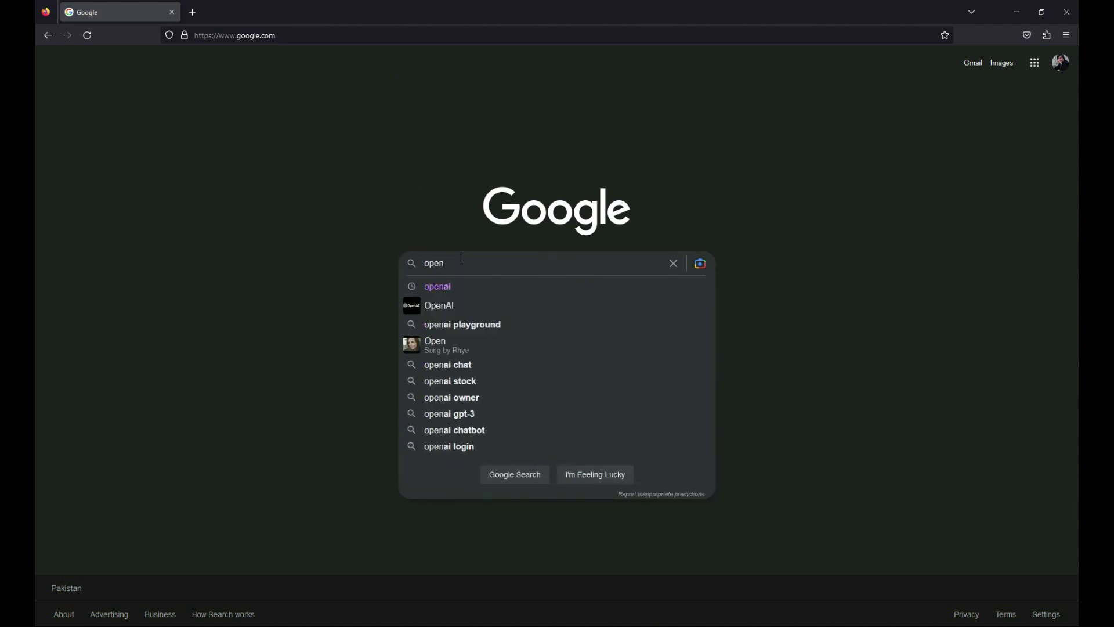
pyautogui.press('Down')
pyautogui.press('Return')
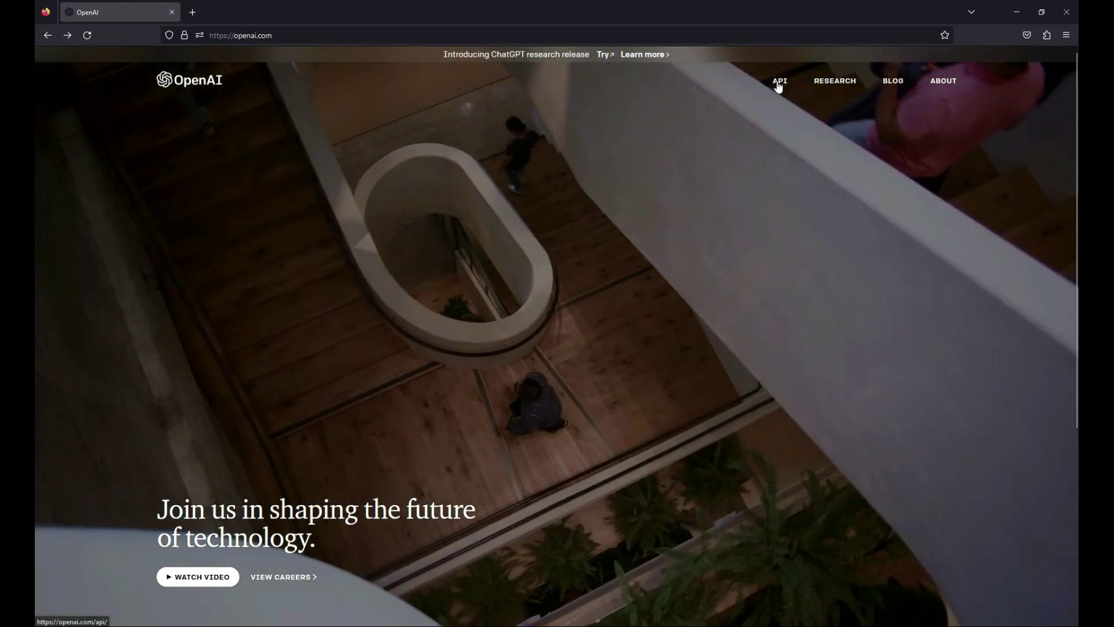
pyautogui.click(779, 84)
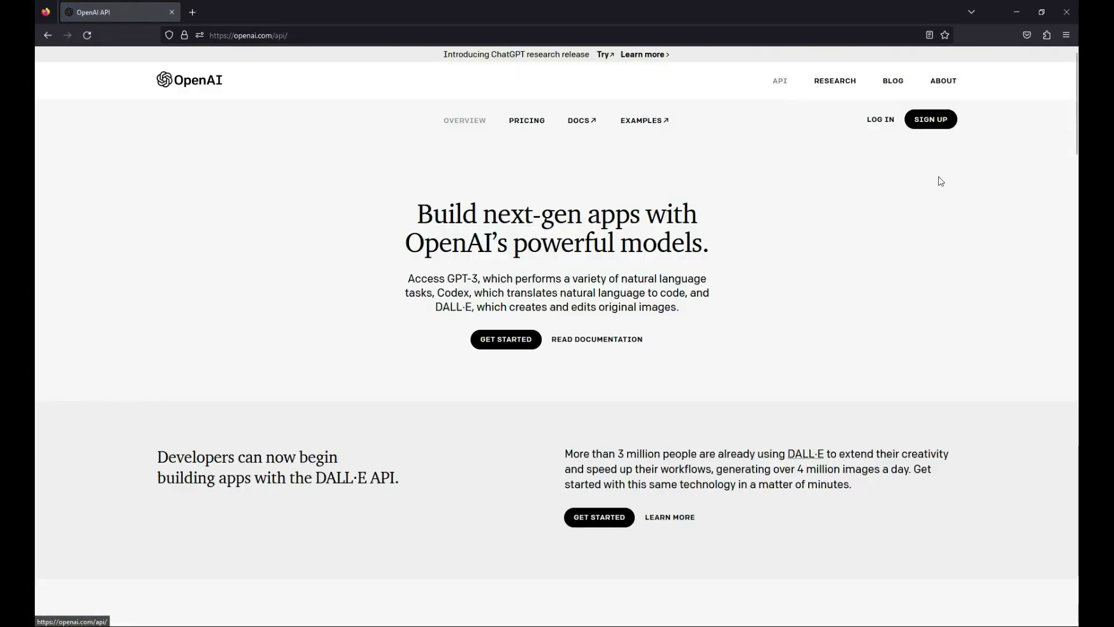
# Sign up for OpenAI Platform using 'Continue with Google' and pick the Google account.
pyautogui.click(932, 120)
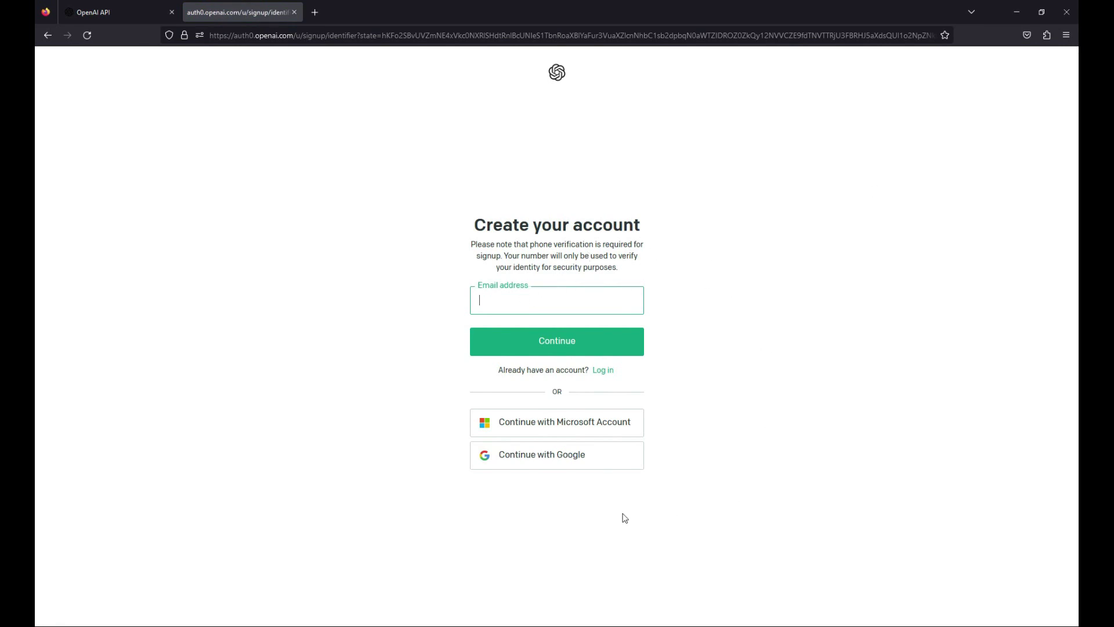
pyautogui.click(557, 462)
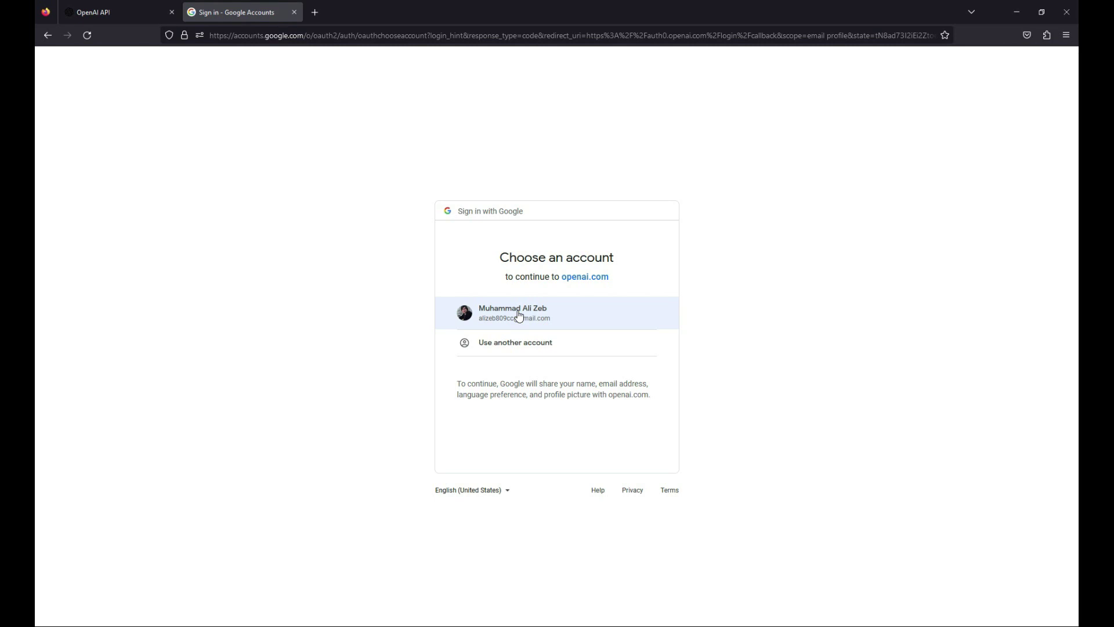
pyautogui.click(519, 315)
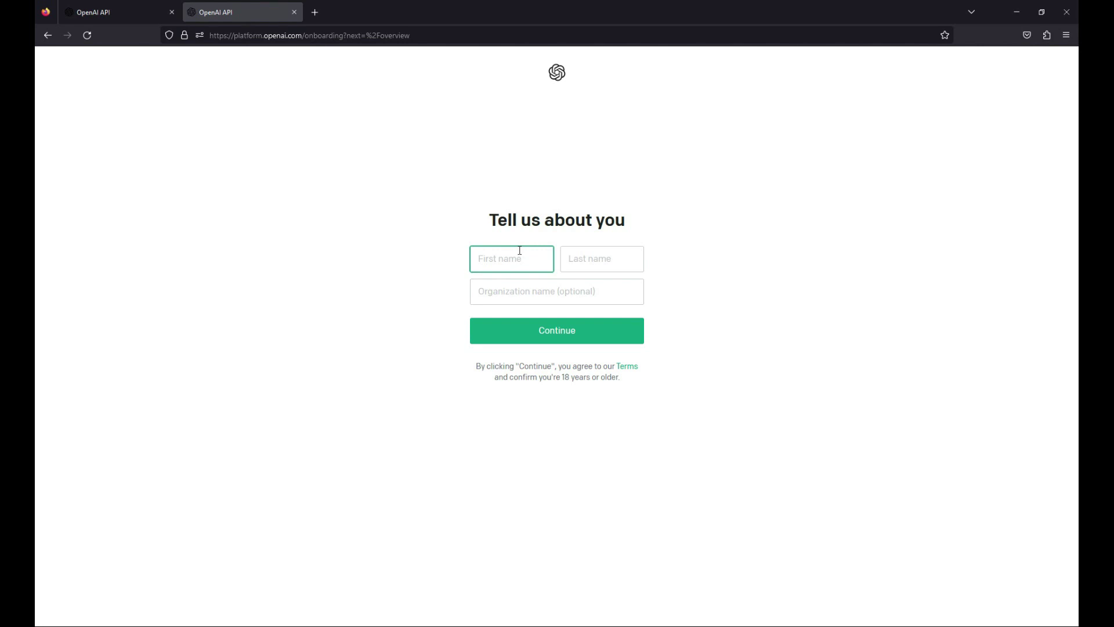
# Fill in your first and last name, leave Organization name blank, and continue.
pyautogui.write('Muhammad')
pyautogui.click(583, 255)
pyautogui.write('Ali')
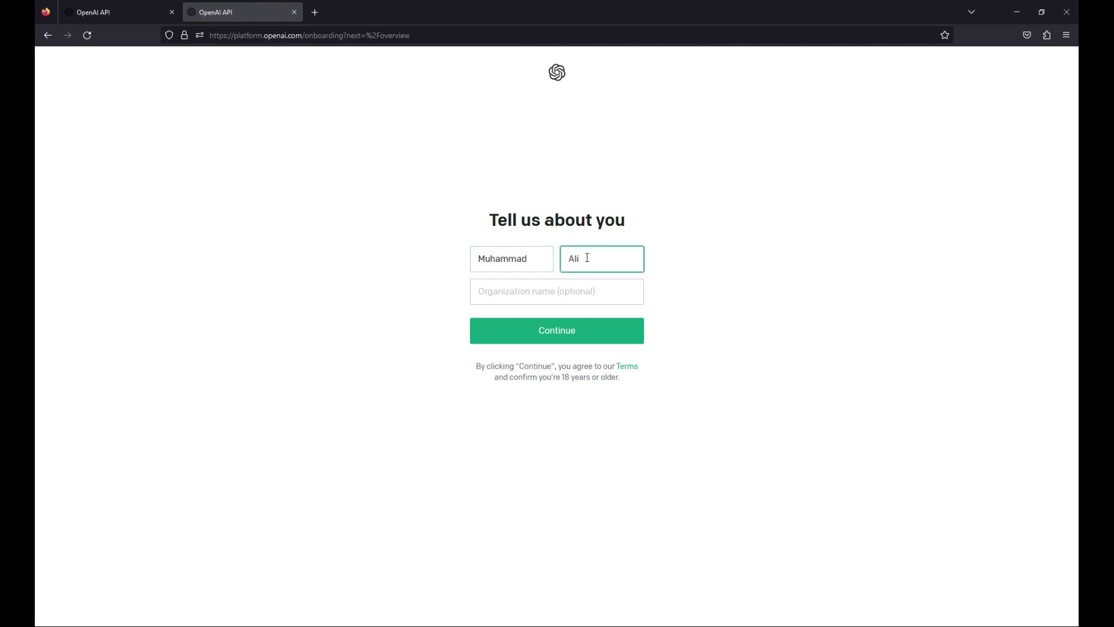
pyautogui.click(543, 290)
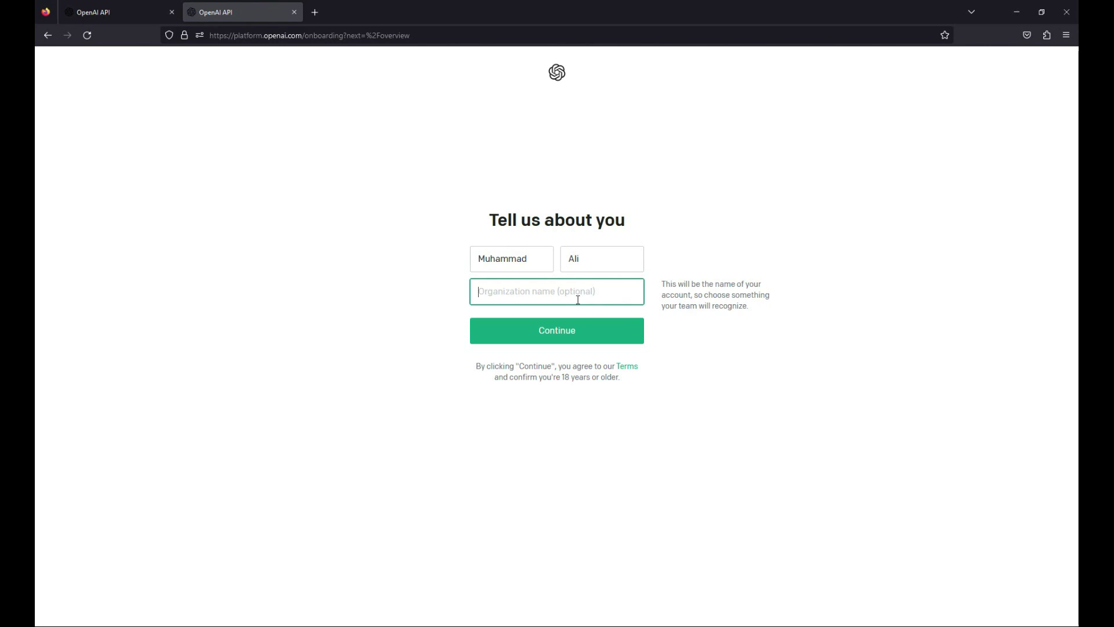
pyautogui.click(555, 335)
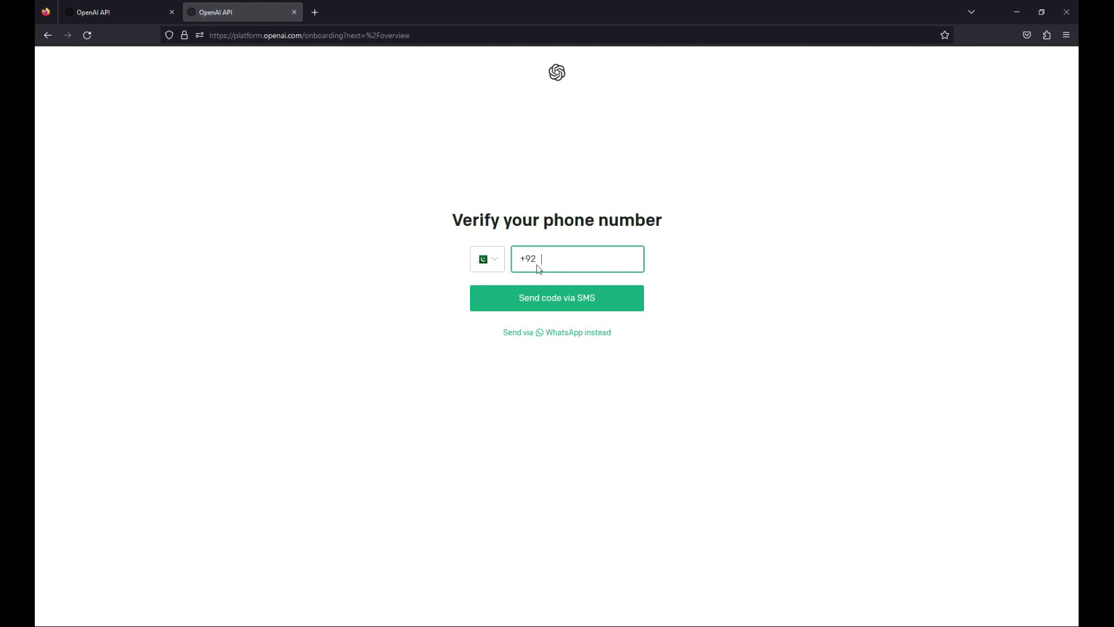
# Choose Pakistan as the phone number's country.
pyautogui.click(495, 261)
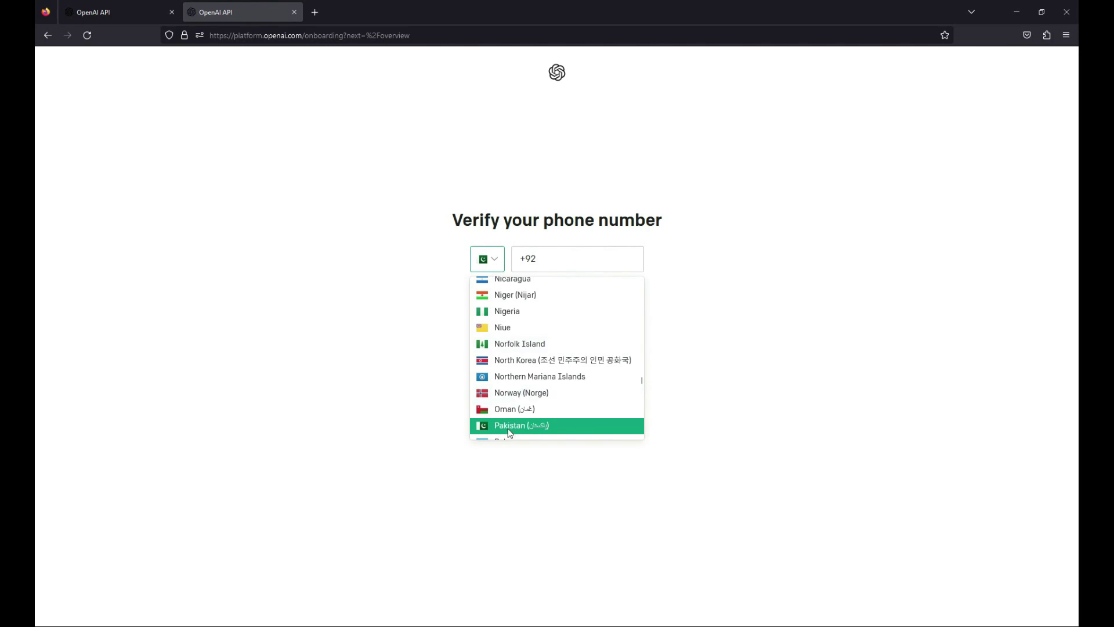
pyautogui.click(703, 195)
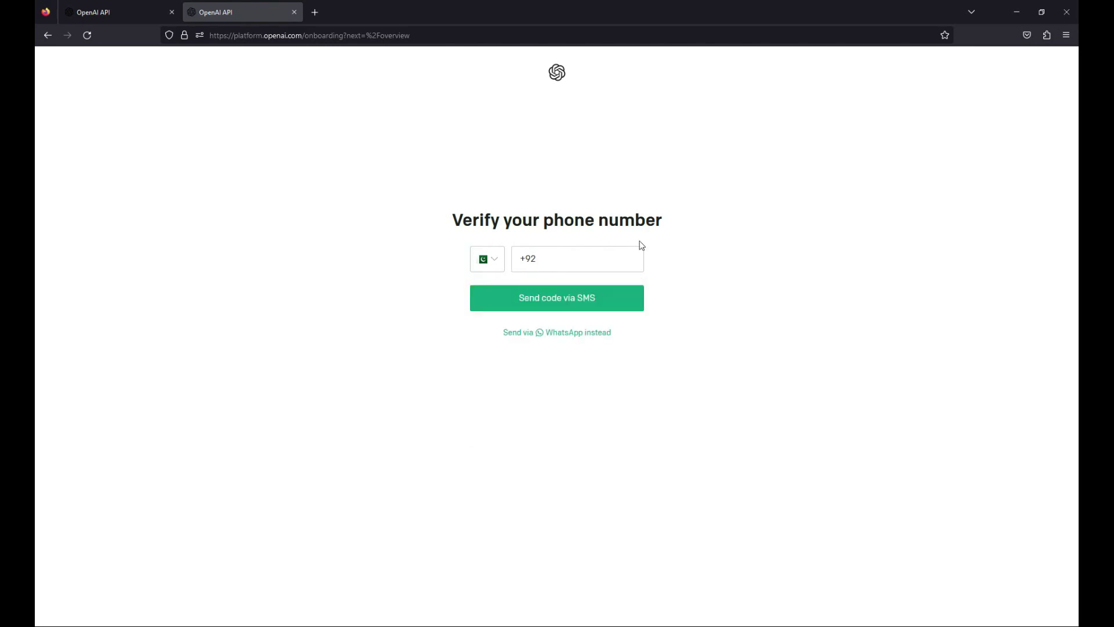
pyautogui.click(496, 267)
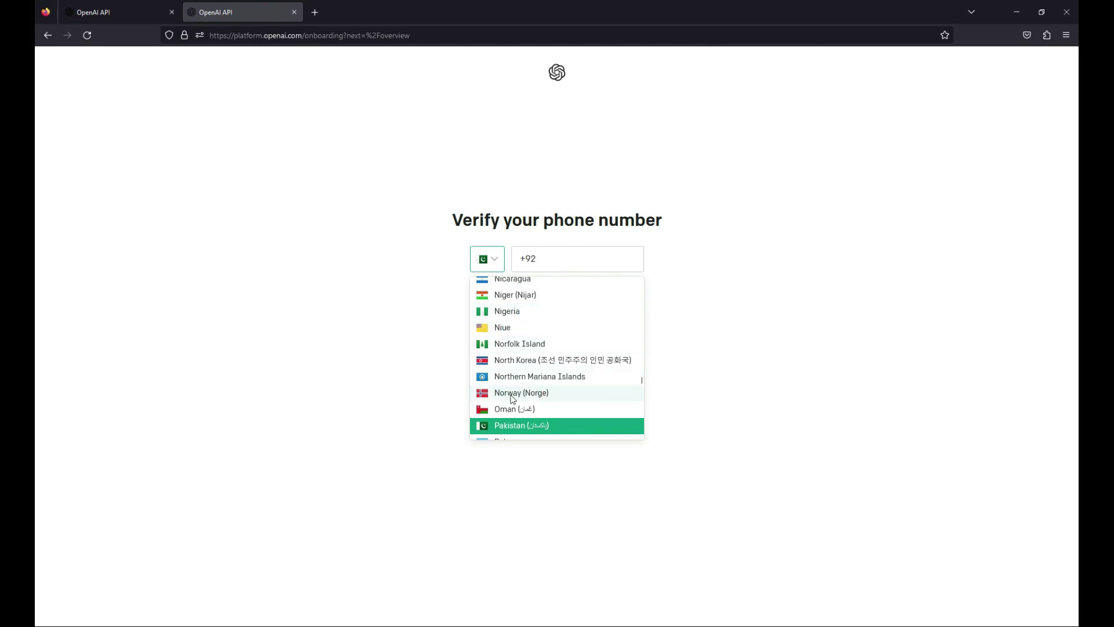
pyautogui.scroll(6, 524, 399)
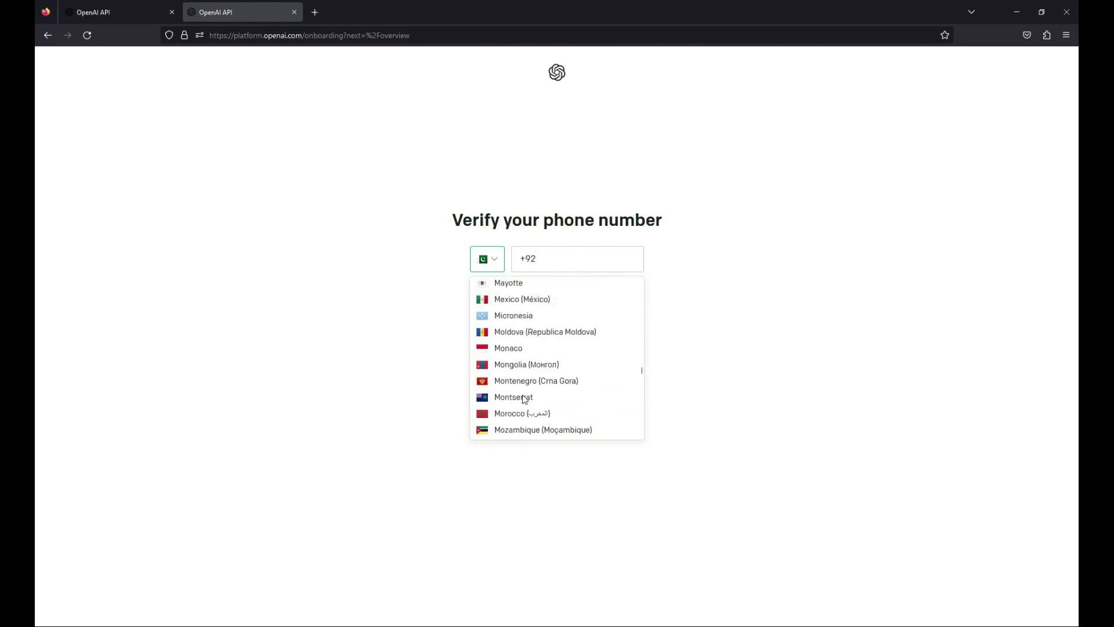
pyautogui.scroll(-5, 524, 399)
pyautogui.scroll(-3, 524, 399)
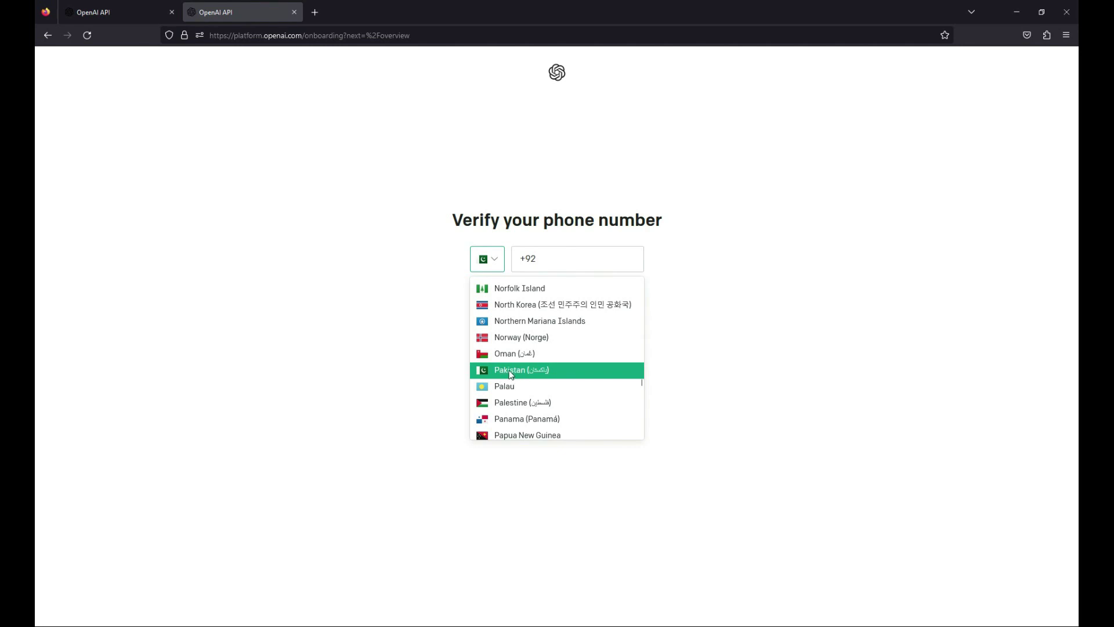
pyautogui.click(510, 374)
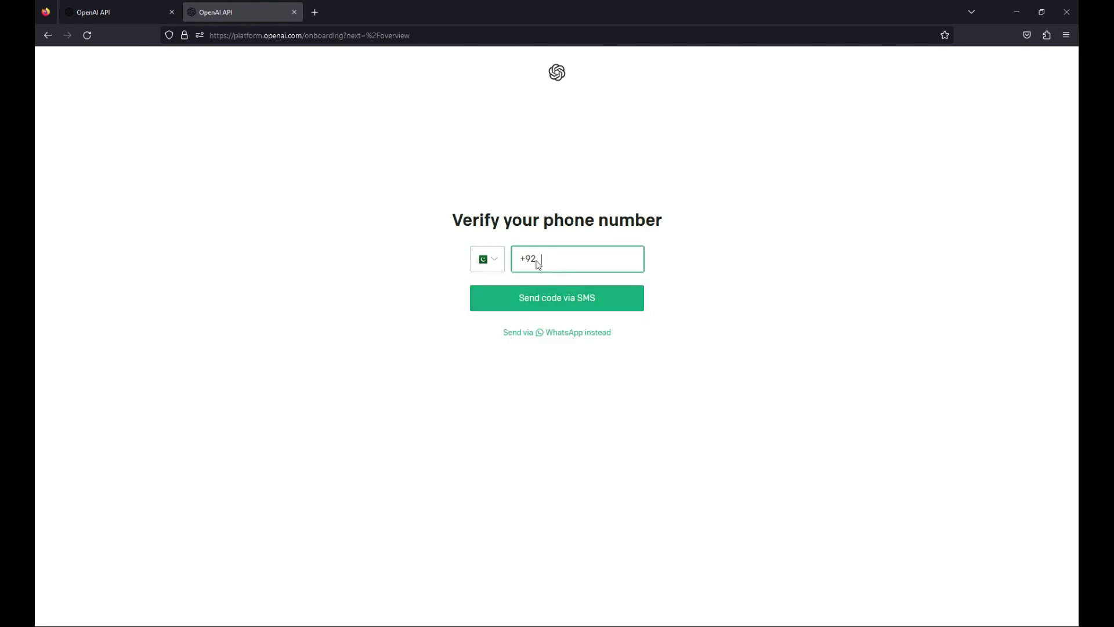
# Paste the phone number into the field after the +92 prefix.
pyautogui.moveTo(535, 260); pyautogui.dragTo(520, 264)
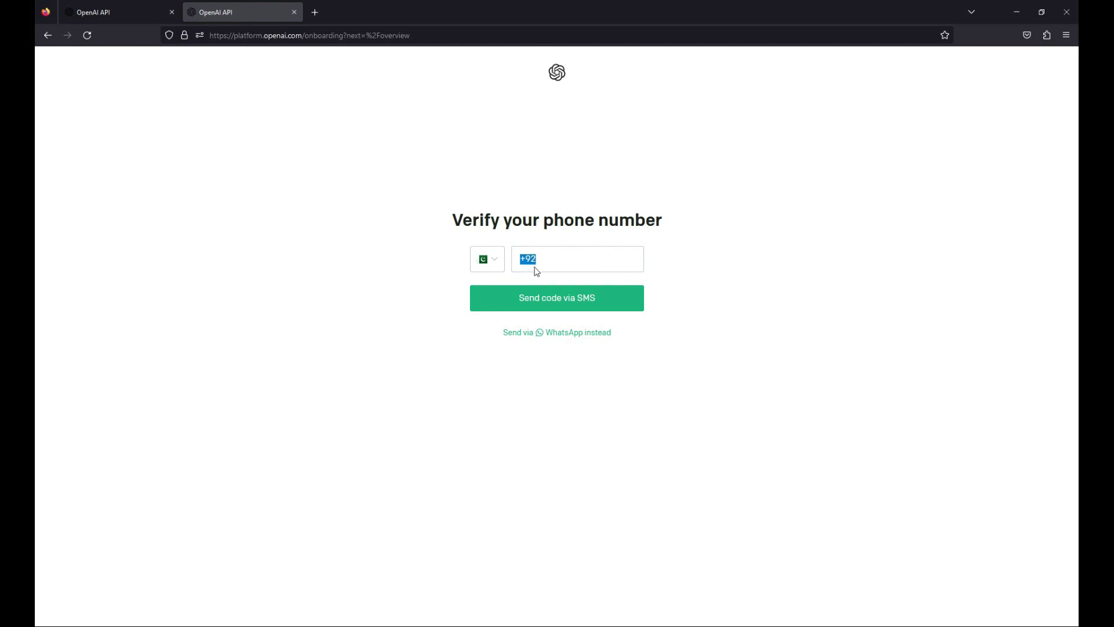
pyautogui.click(565, 262)
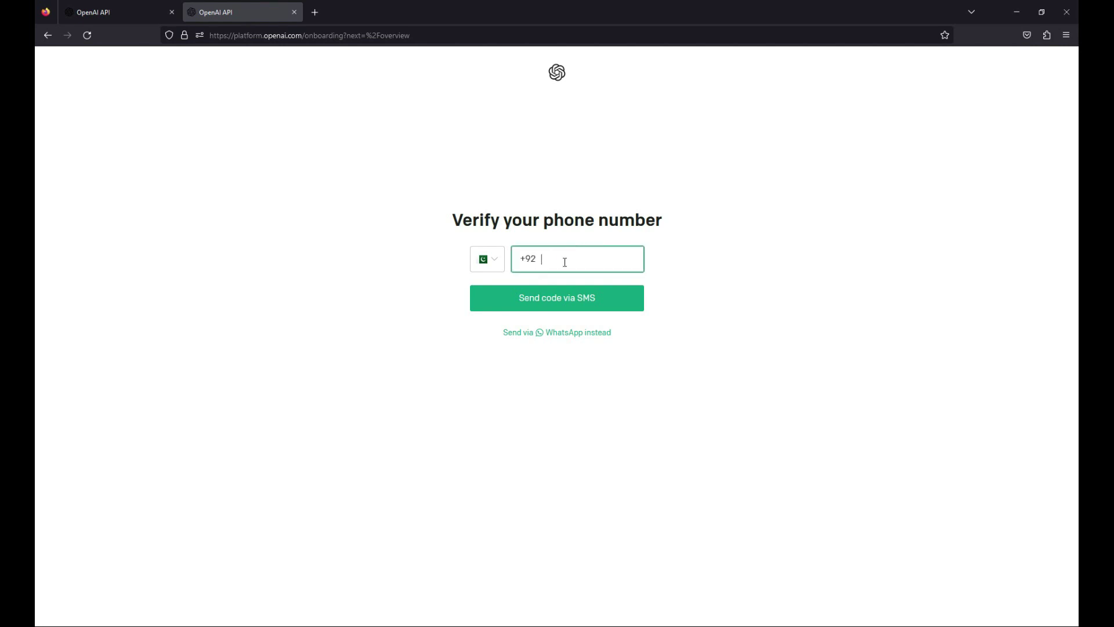
pyautogui.doubleClick(533, 261)
pyautogui.click(575, 268)
pyautogui.hotkey('ctrl', 'v')
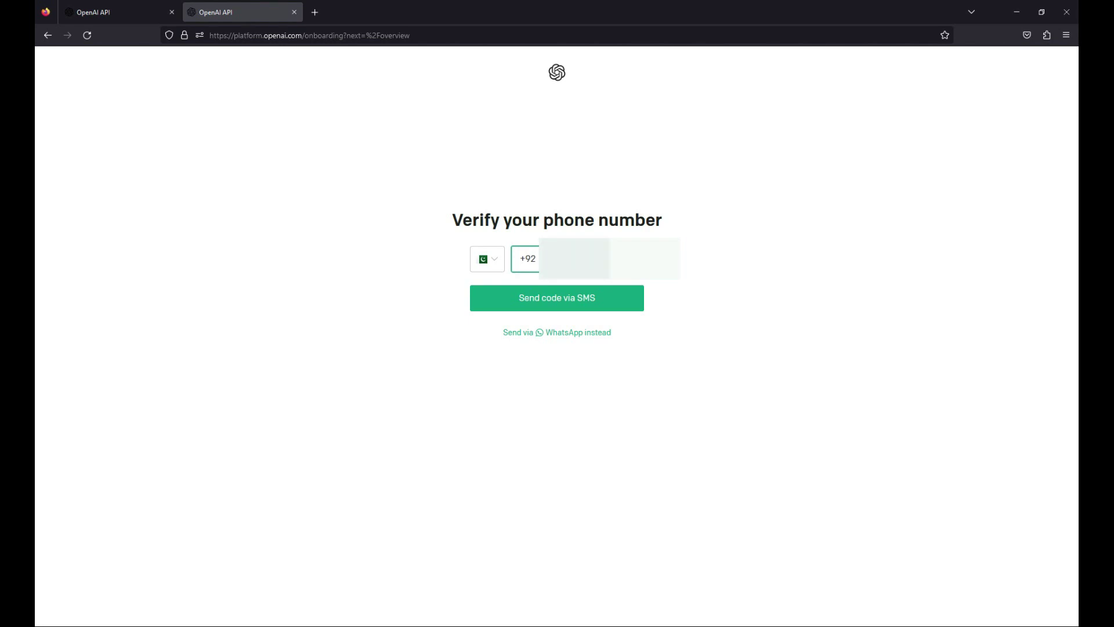
pyautogui.hotkey('ctrl', 'a')
pyautogui.press('Right')
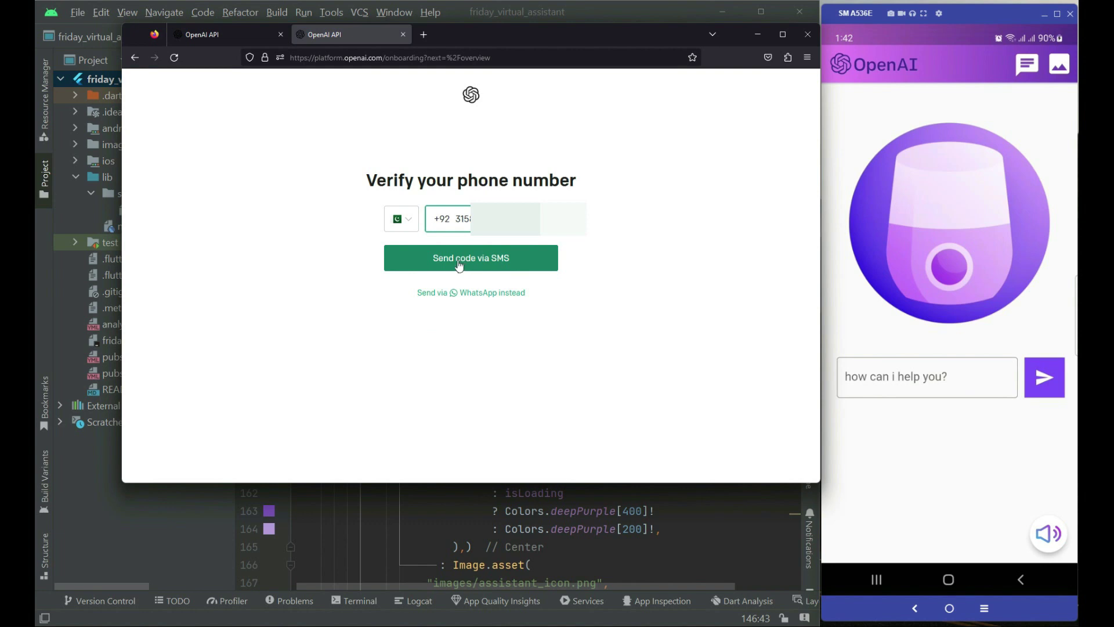
# Request an SMS code, read it from the phone notifications, and enter the 6-digit code.
pyautogui.click(459, 265)
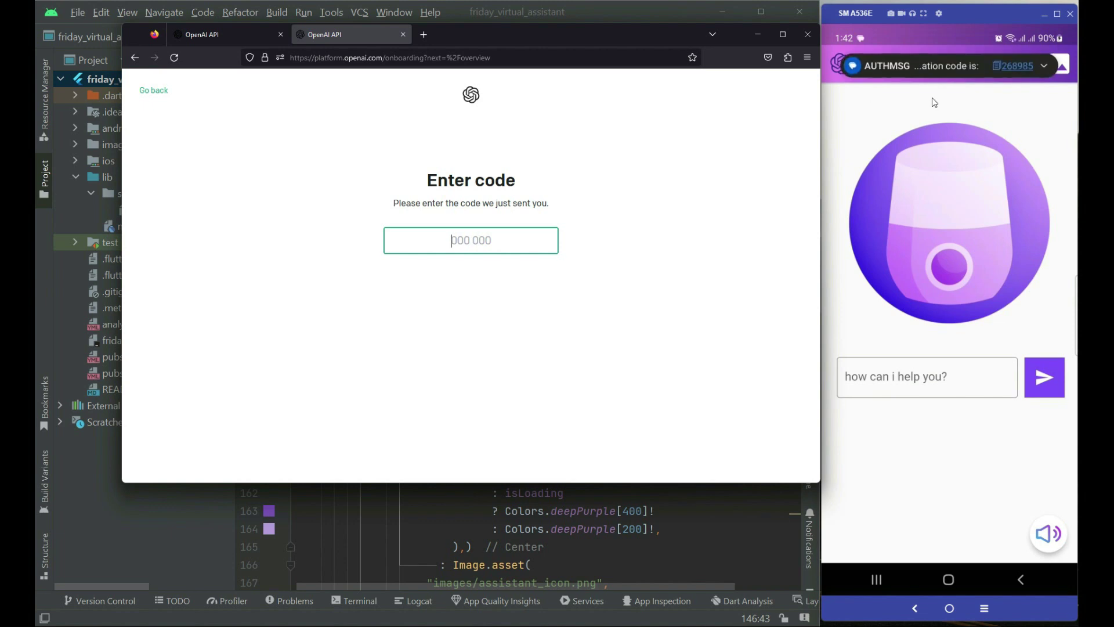
pyautogui.moveTo(928, 37); pyautogui.dragTo(926, 228)
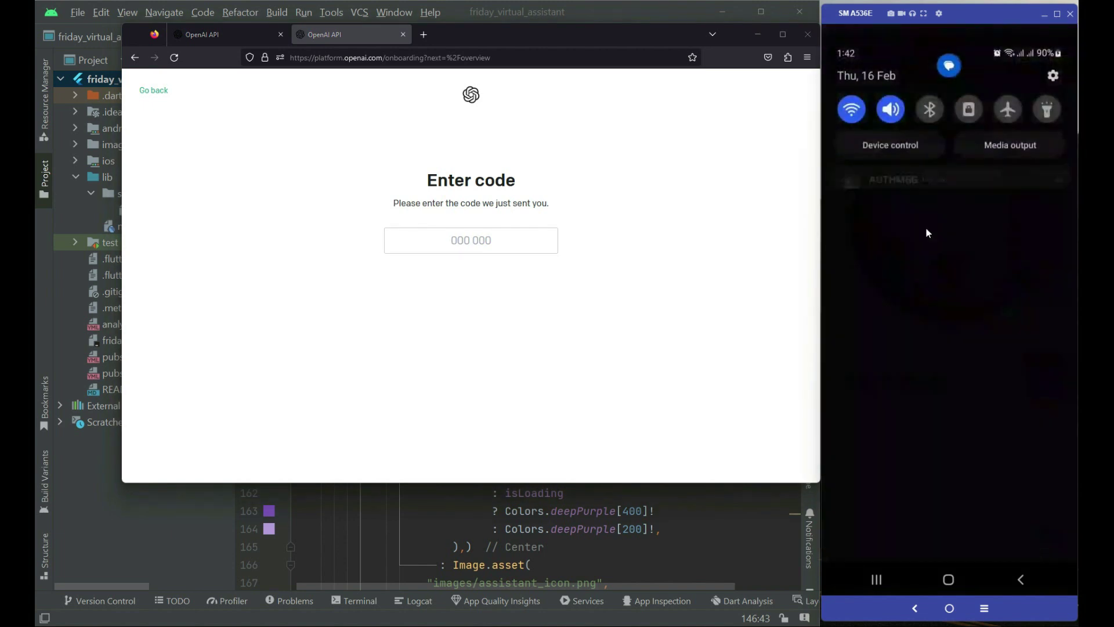
pyautogui.click(439, 242)
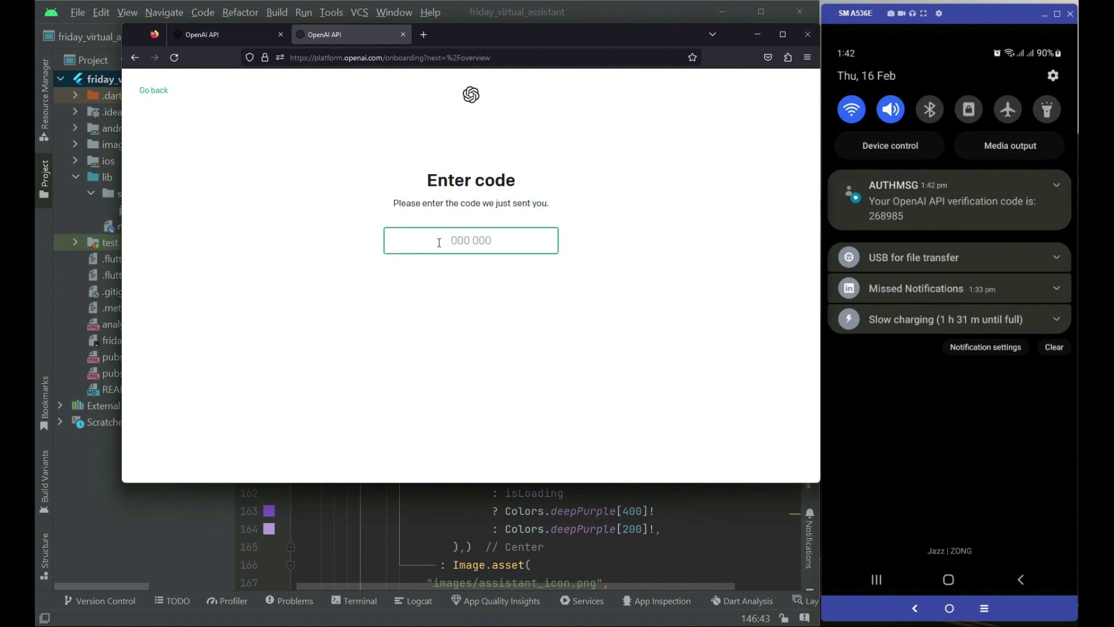
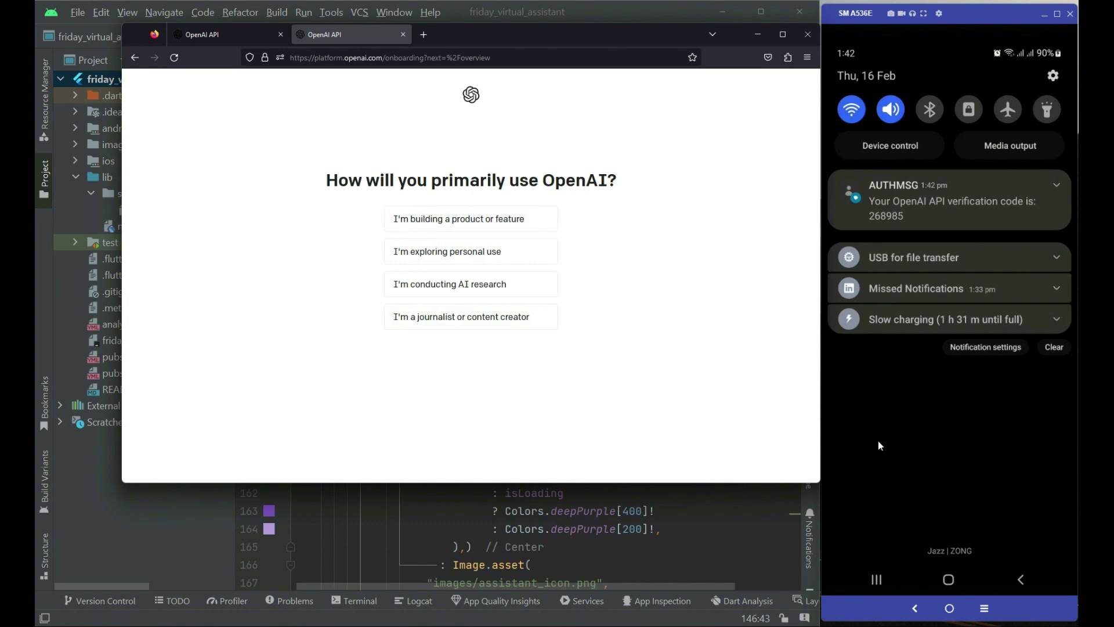
# Clear the phone notifications and answer "I'm building a product or feature".
pyautogui.click(1053, 348)
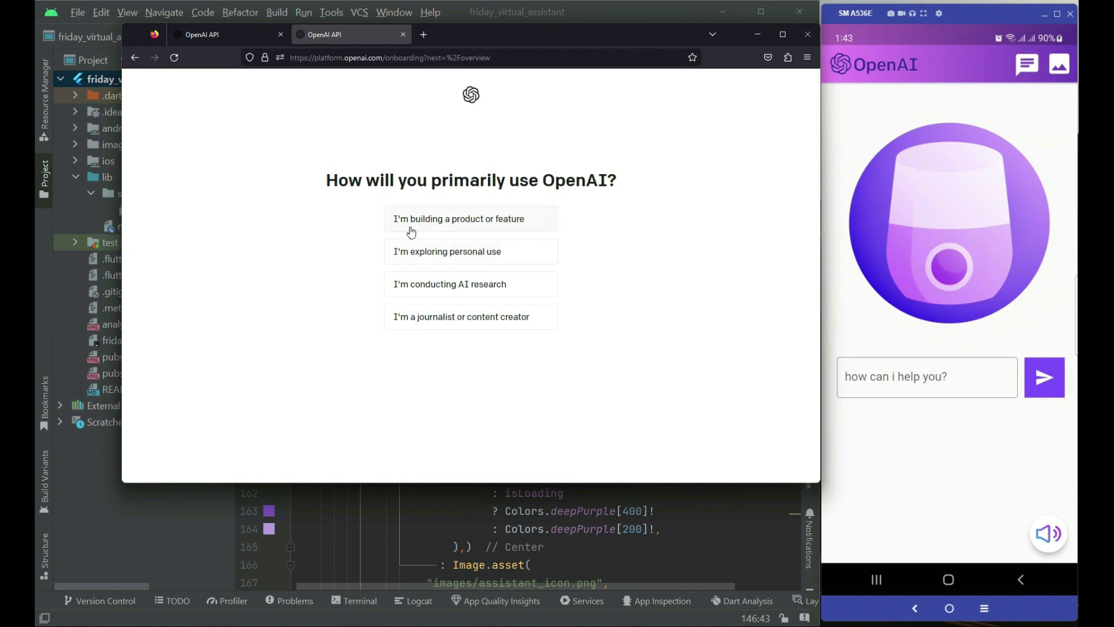
pyautogui.click(484, 227)
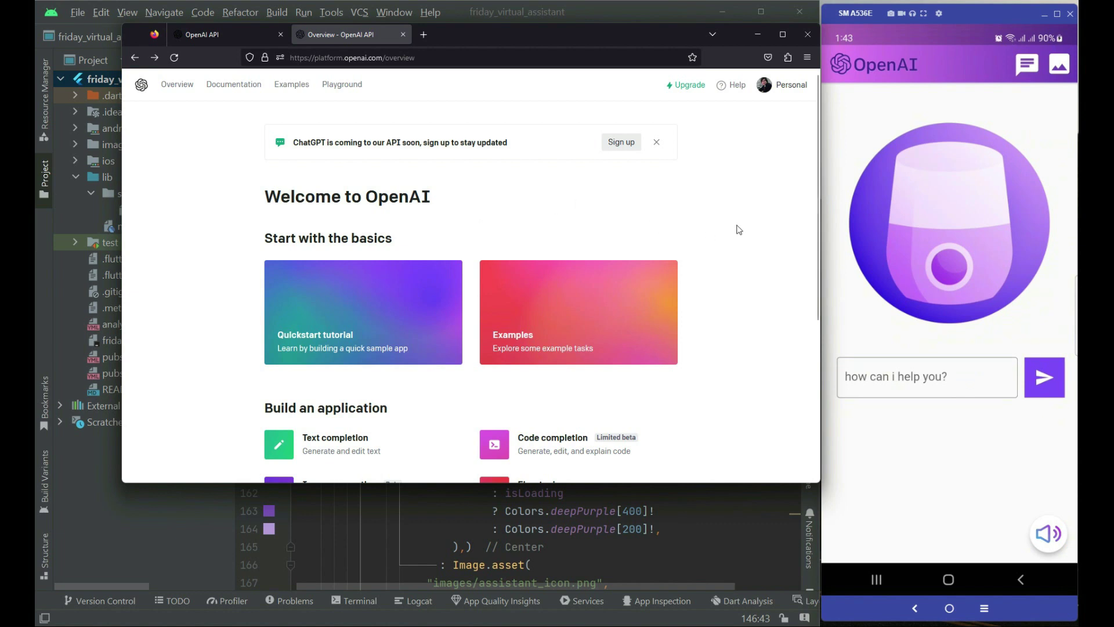
# From the Personal menu's View API keys page, create a new secret key and copy it.
pyautogui.click(771, 89)
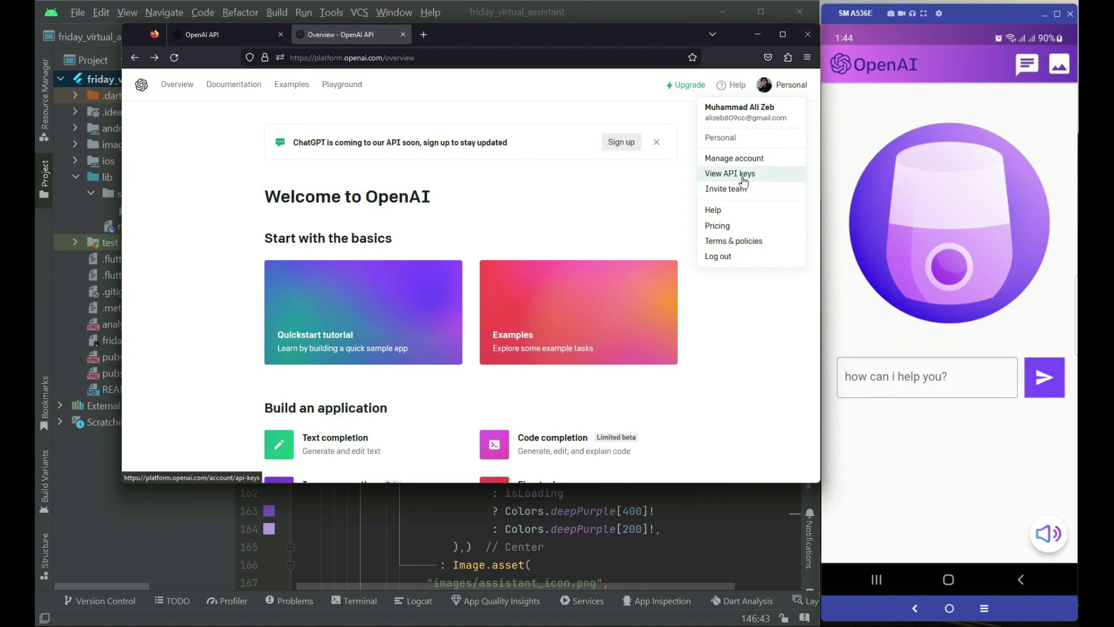
pyautogui.click(725, 176)
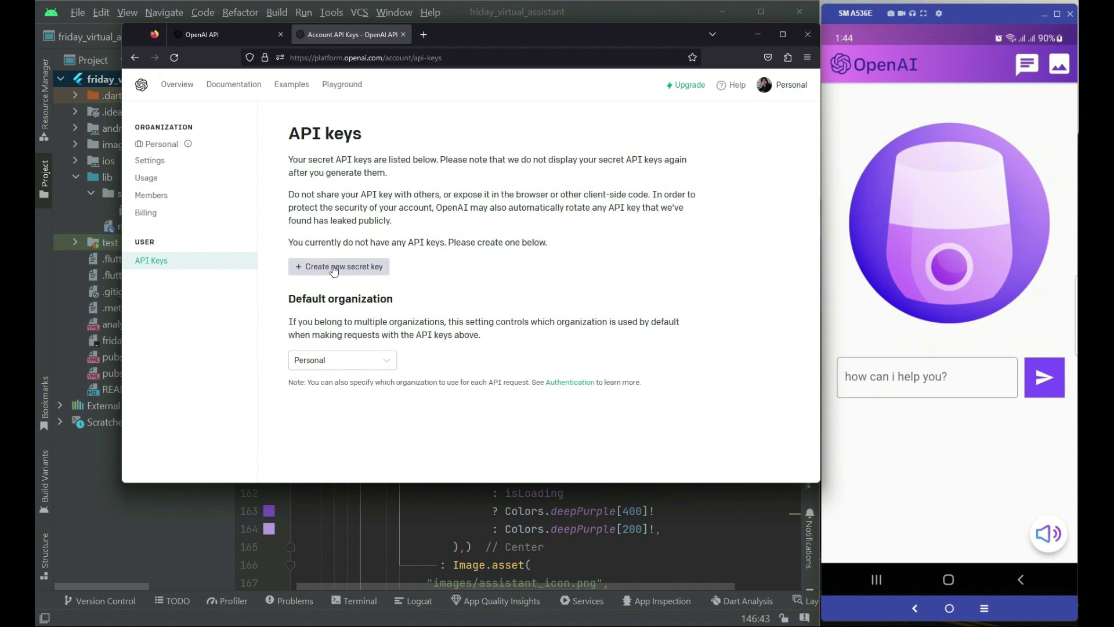
pyautogui.click(342, 271)
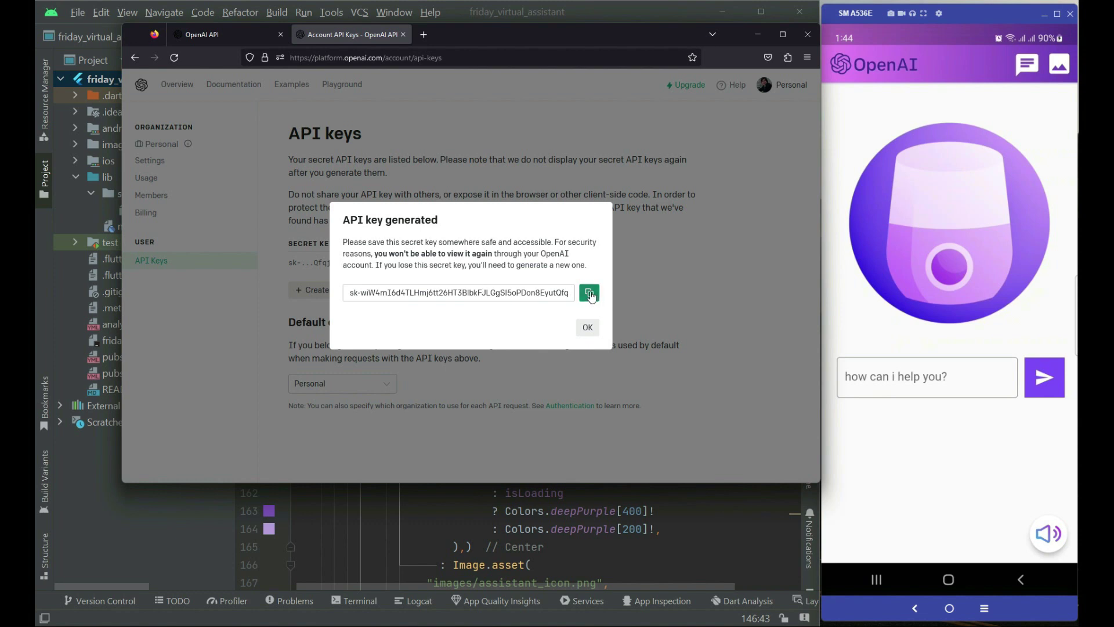
pyautogui.click(589, 294)
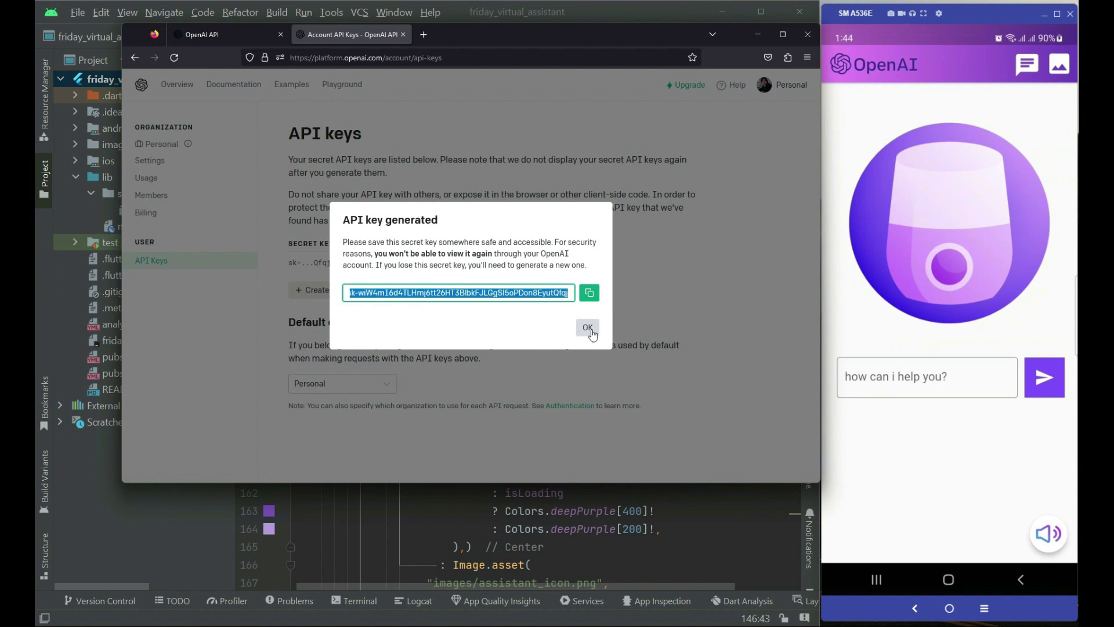
# Create a new Dart file named api_key in the lib folder.
pyautogui.click(497, 510)
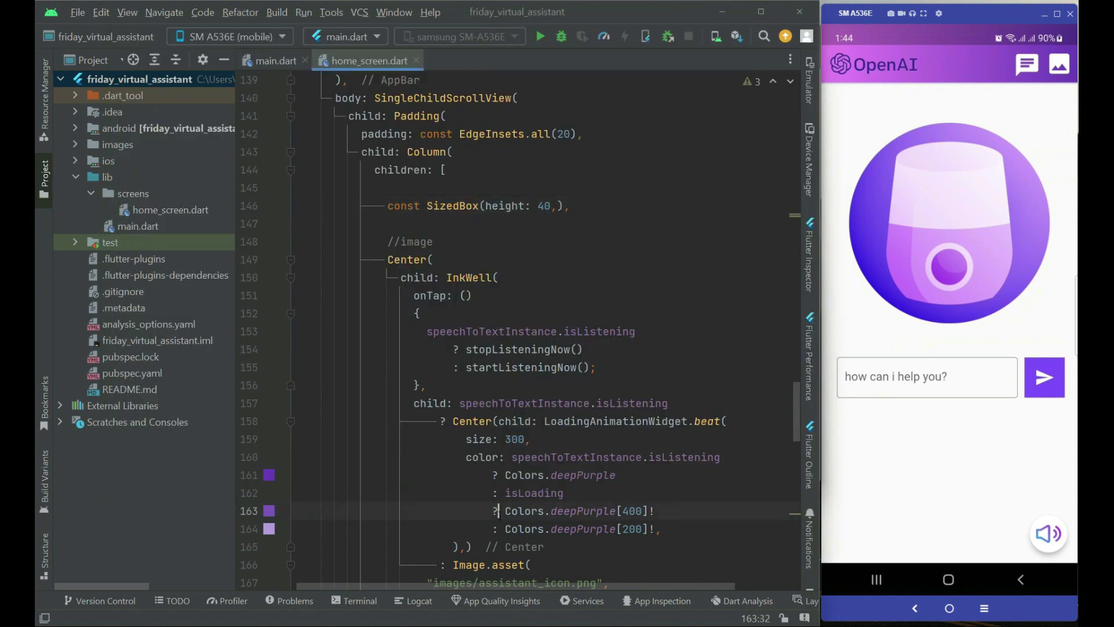
pyautogui.click(110, 179)
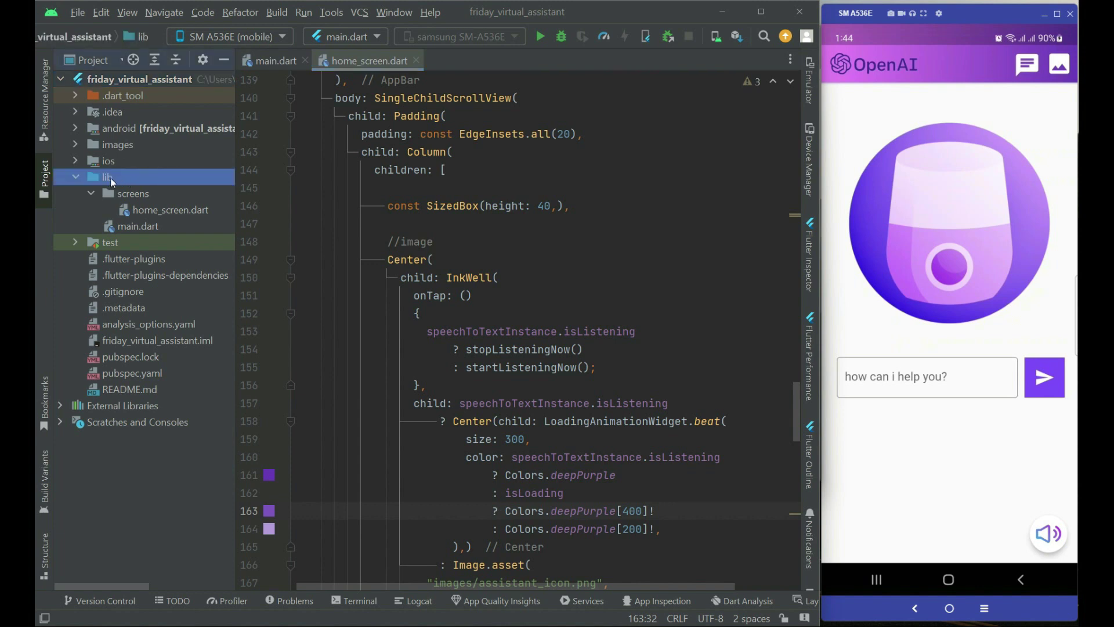
pyautogui.rightClick(109, 178)
pyautogui.moveTo(176, 183)
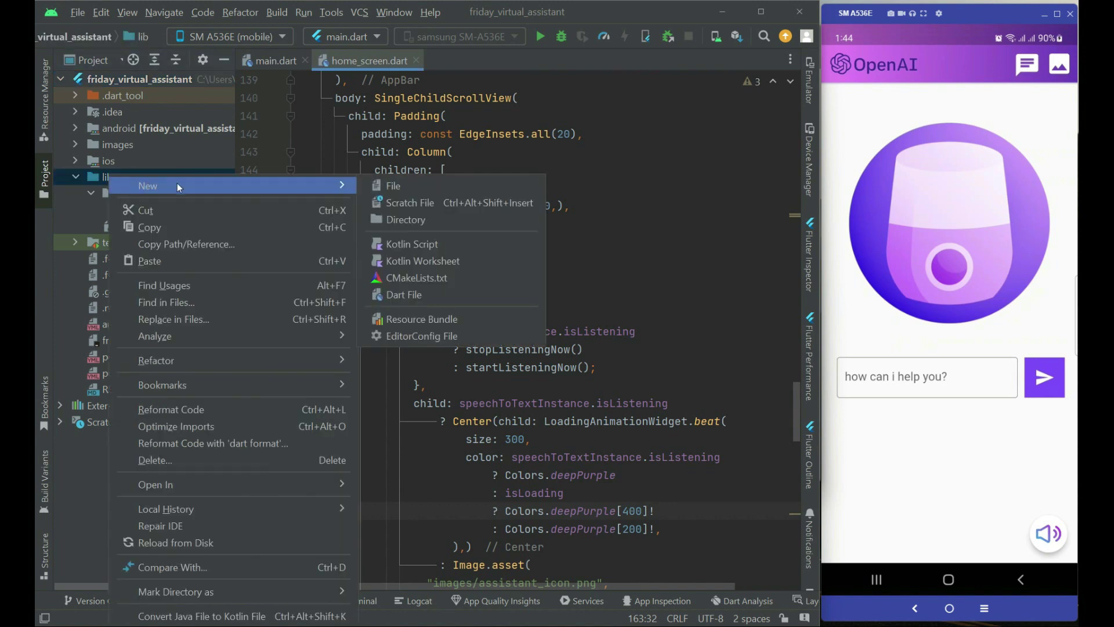
pyautogui.click(419, 290)
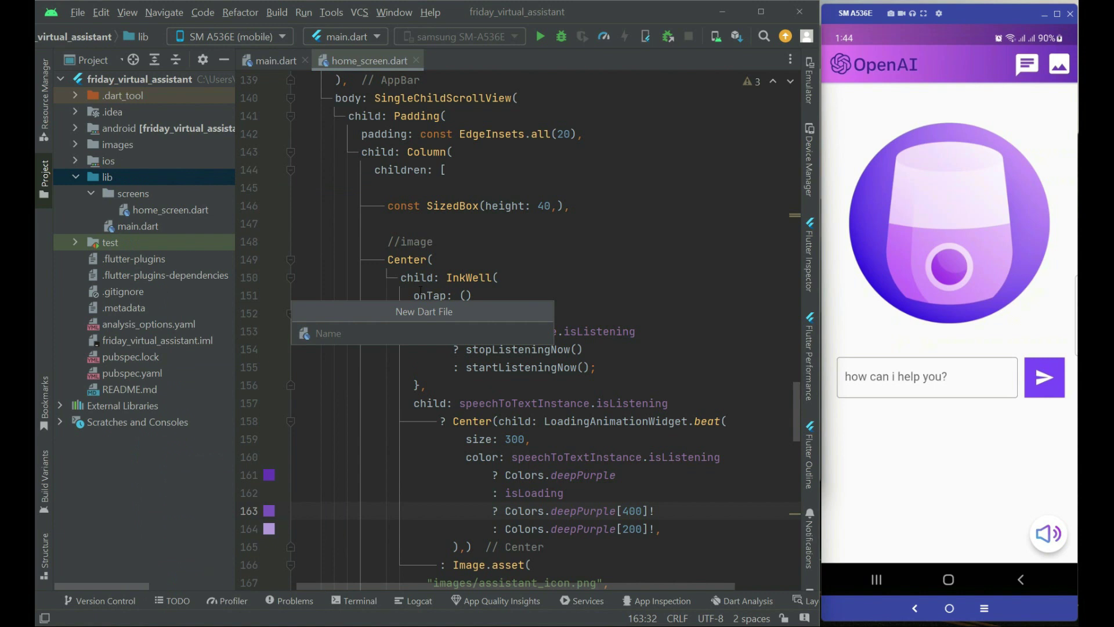
pyautogui.write('api_key')
pyautogui.press('Return')
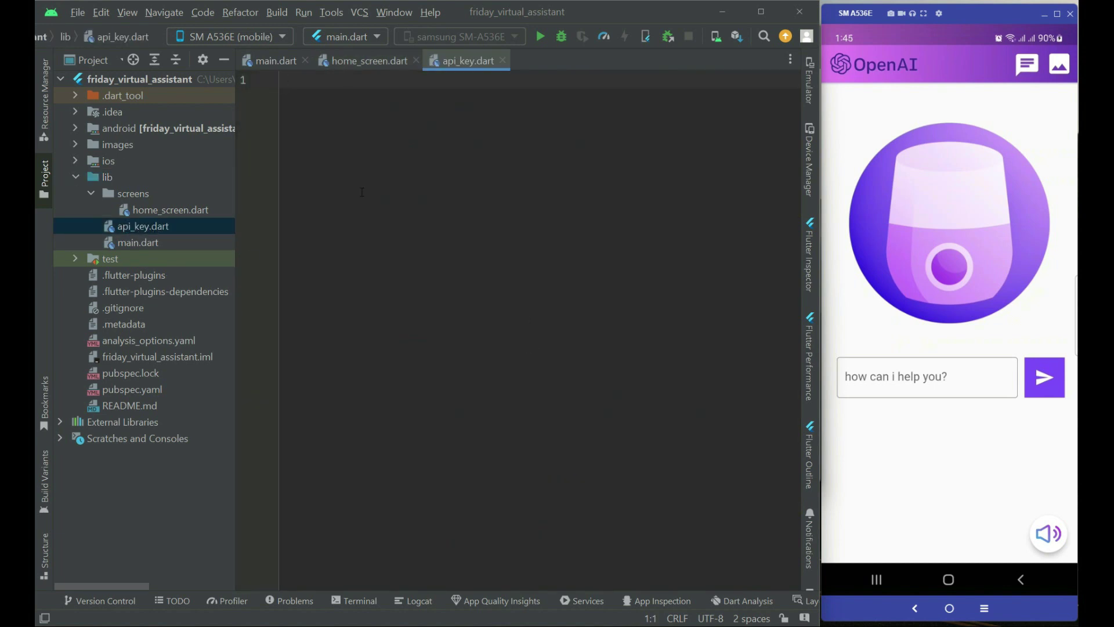
# Write String apiKey = ""; and paste the secret key between the quotes.
pyautogui.write('String apiKey = "";')
pyautogui.press('Left')
pyautogui.press('Left')
pyautogui.hotkey('ctrl', 'v')
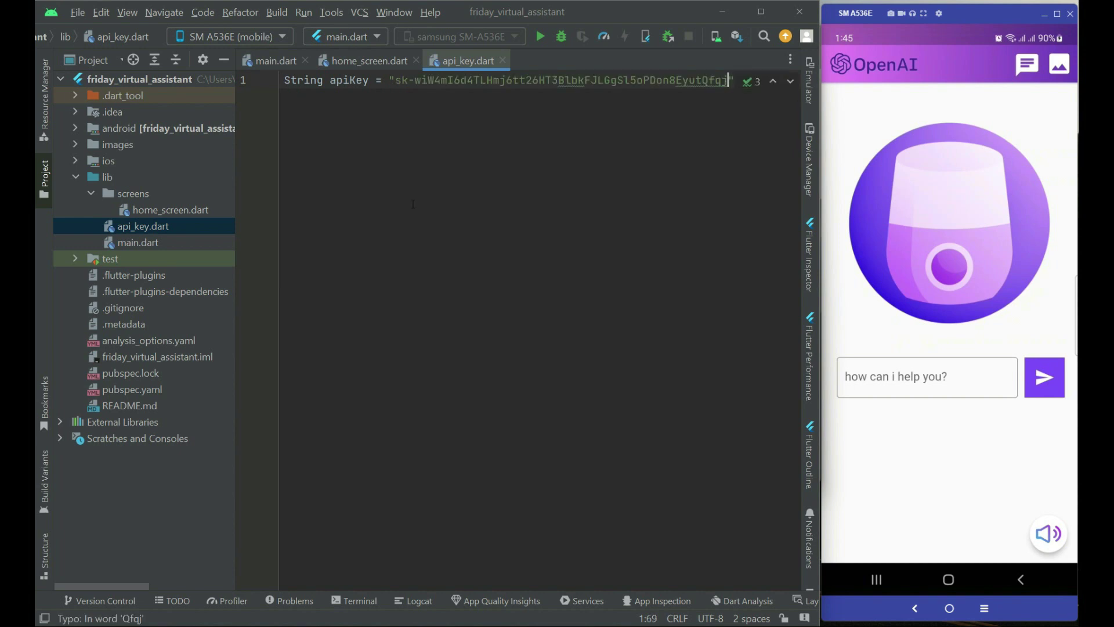
# Recopy the key, check it against the string in api_key.dart, then close that file.
pyautogui.hotkey('alt', 'Tab')
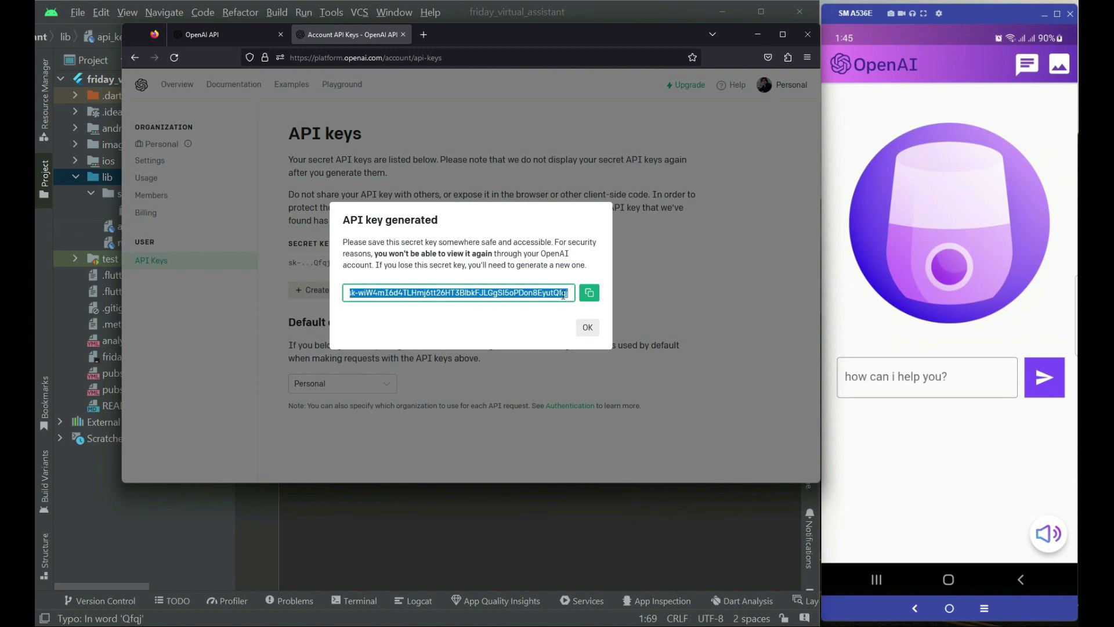
pyautogui.click(590, 292)
pyautogui.click(560, 526)
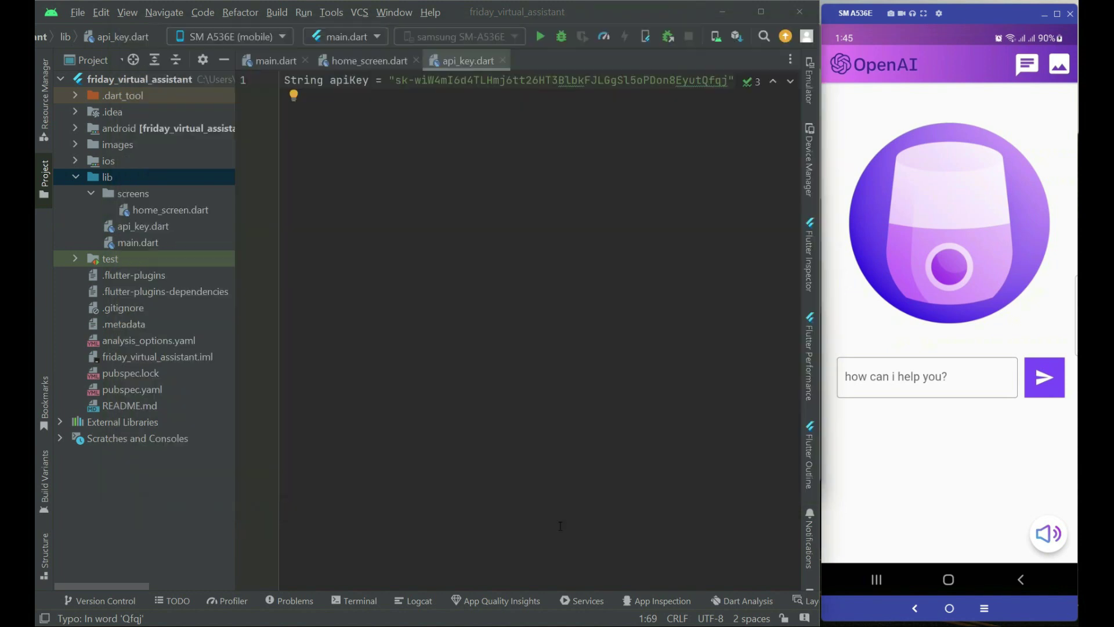
pyautogui.moveTo(395, 80); pyautogui.dragTo(729, 87)
pyautogui.press('super+Up')
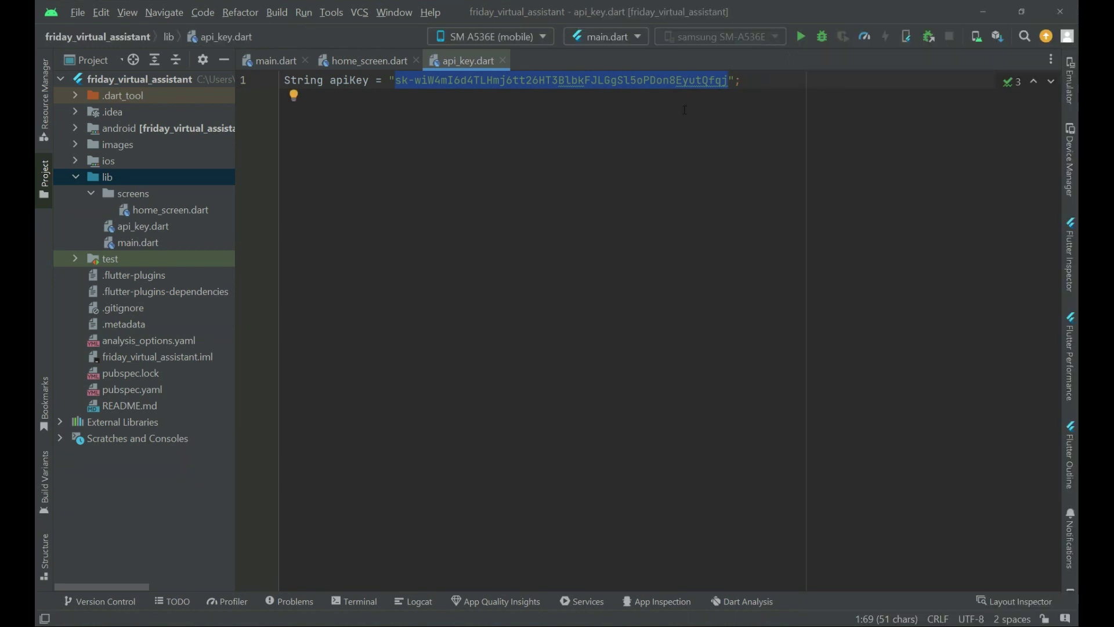
pyautogui.click(505, 60)
# Dismiss the API key generated notice and close the API keys tab.
pyautogui.hotkey('alt', 'Tab')
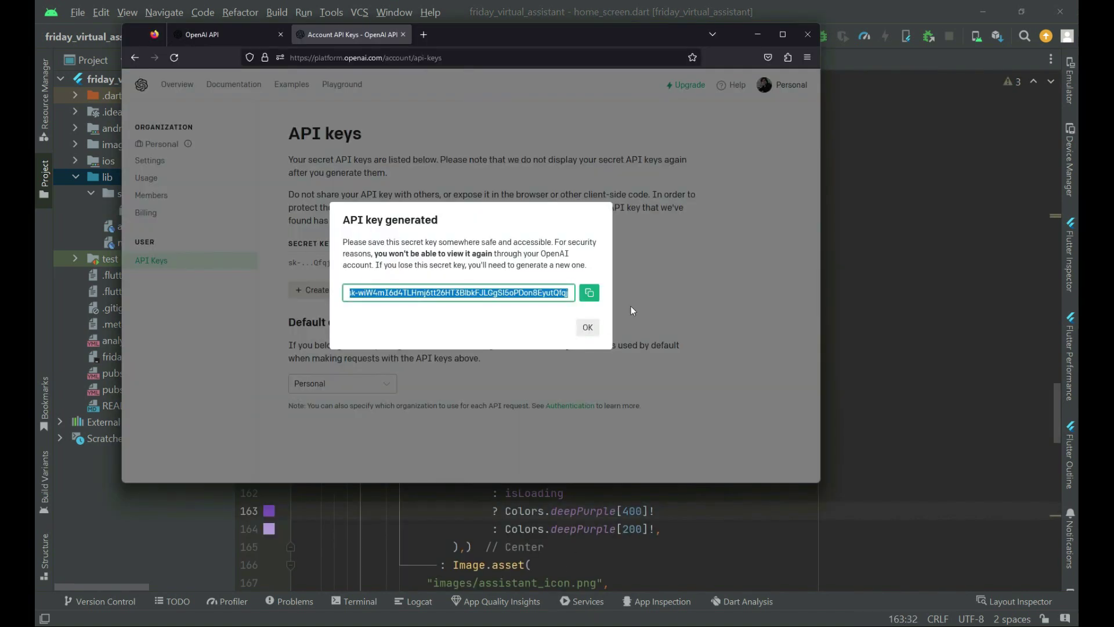
pyautogui.click(588, 326)
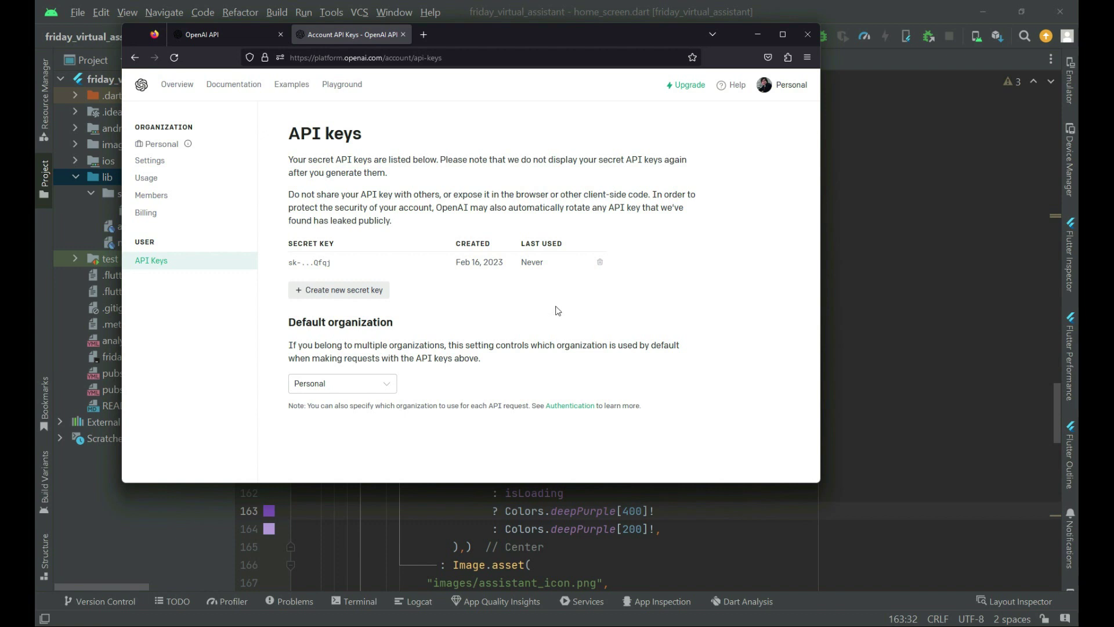
pyautogui.click(403, 35)
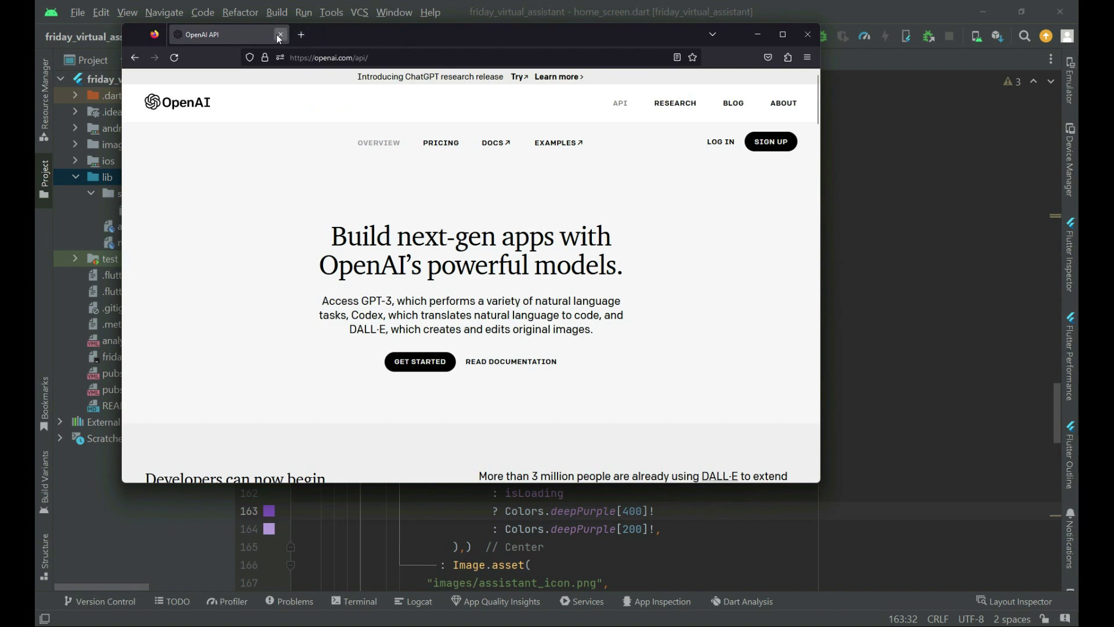
# Close the Firefox window to reveal the Udemy course page for the Flutter Siri & Alexa clone.
pyautogui.click(280, 34)
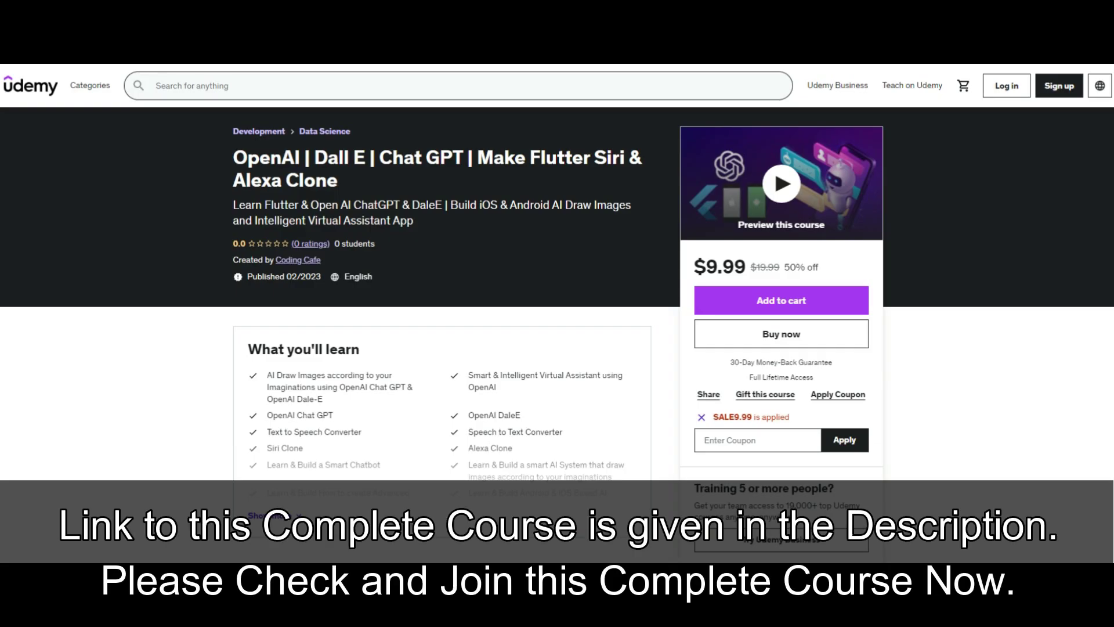